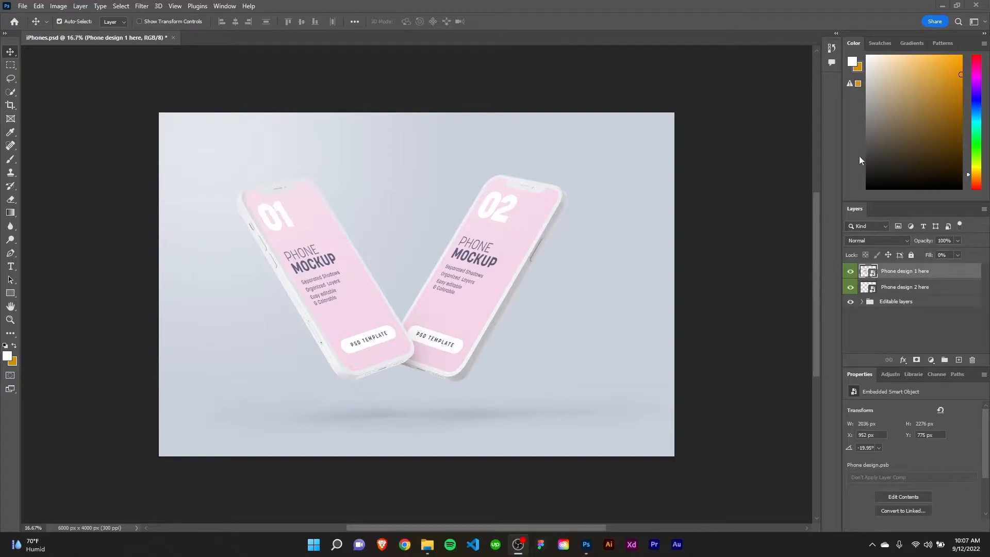
Step: Open the contents of the "Phone design 1 here" smart object and toggle the Phone design group's visibility off and back on
click(873, 275)
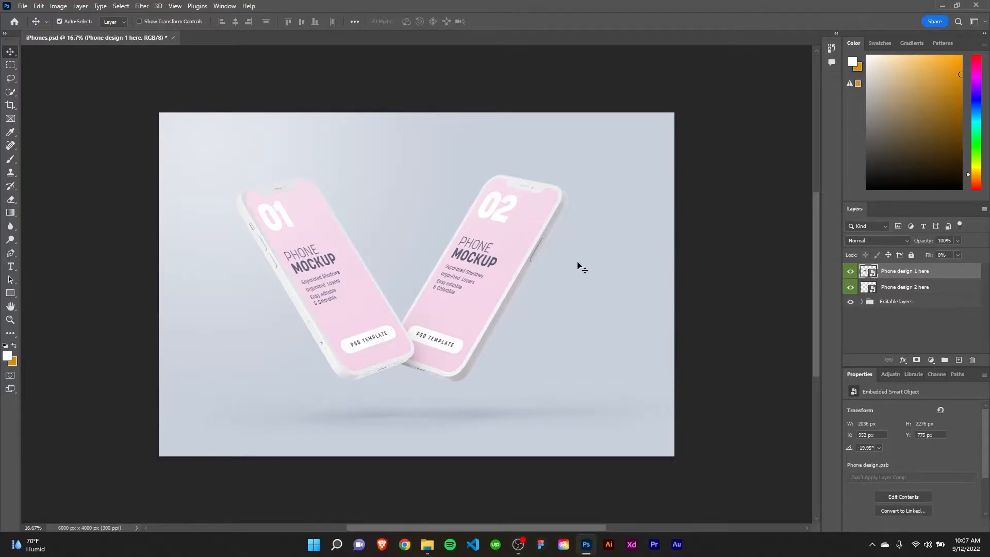
double_click(871, 273)
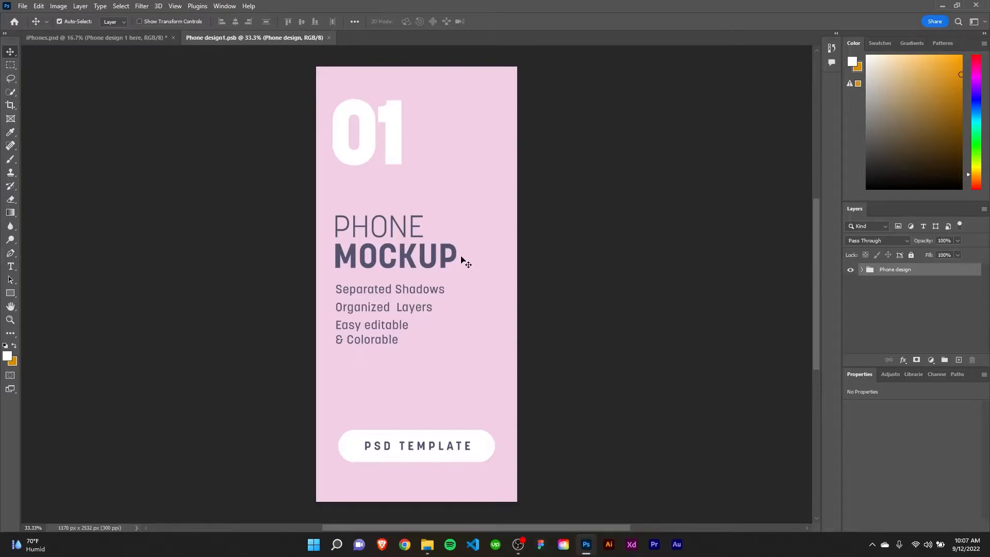
click(851, 270)
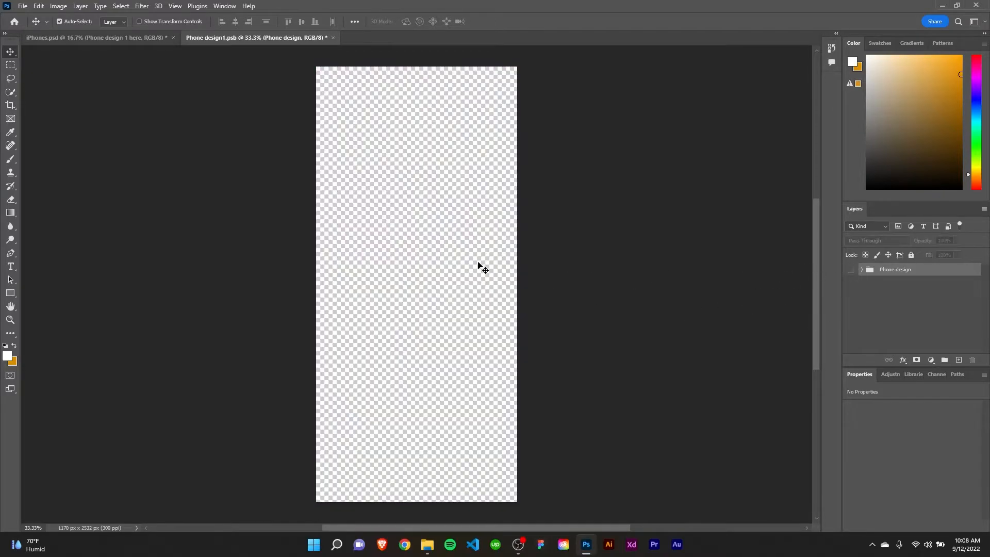
click(851, 271)
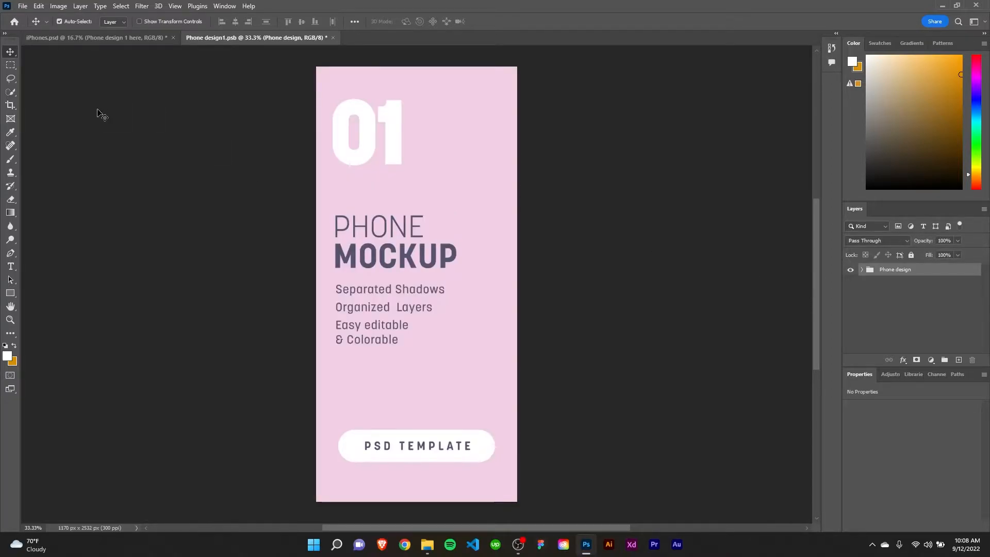
Step: Place the Book Program PDF as an embedded smart object filling the first phone design's canvas and commit the placement
click(23, 7)
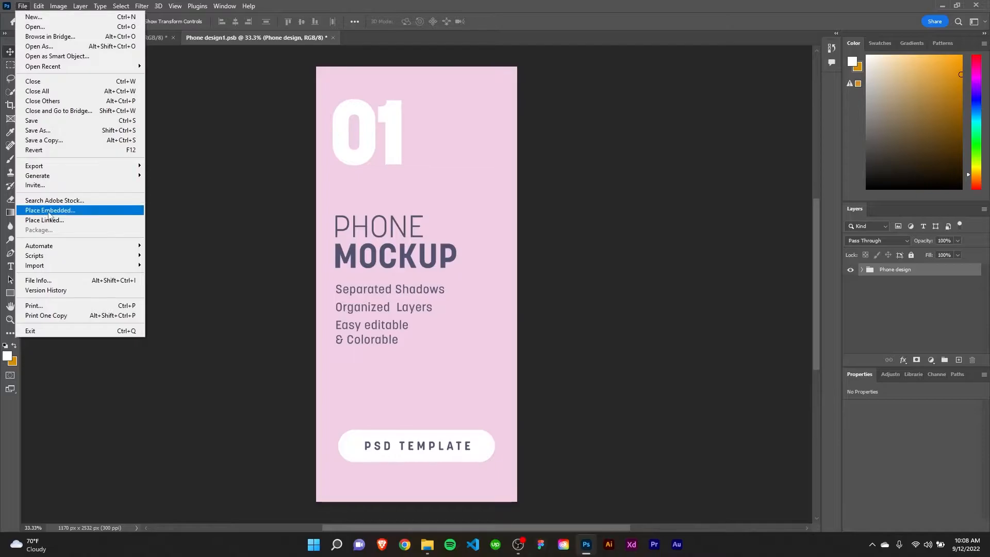
click(107, 213)
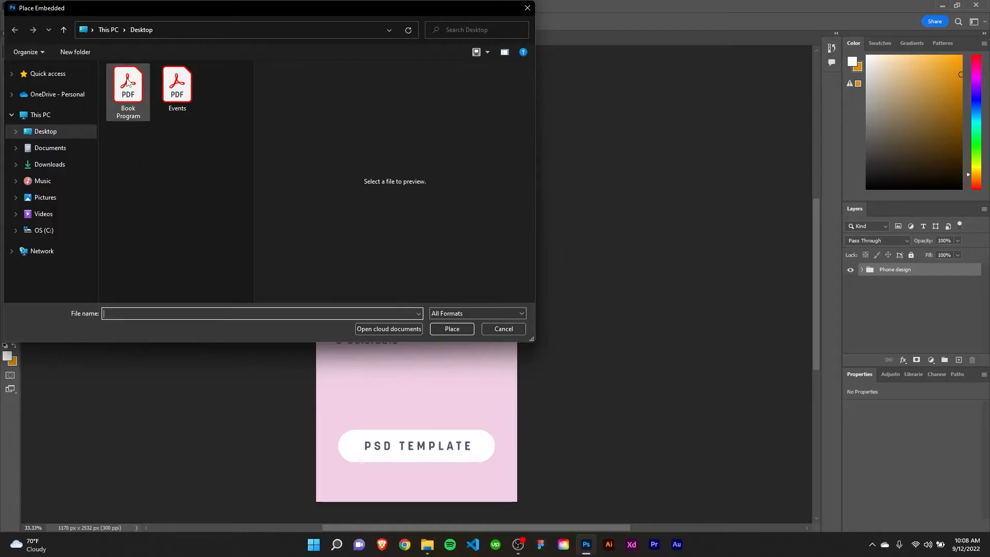
click(125, 96)
click(435, 330)
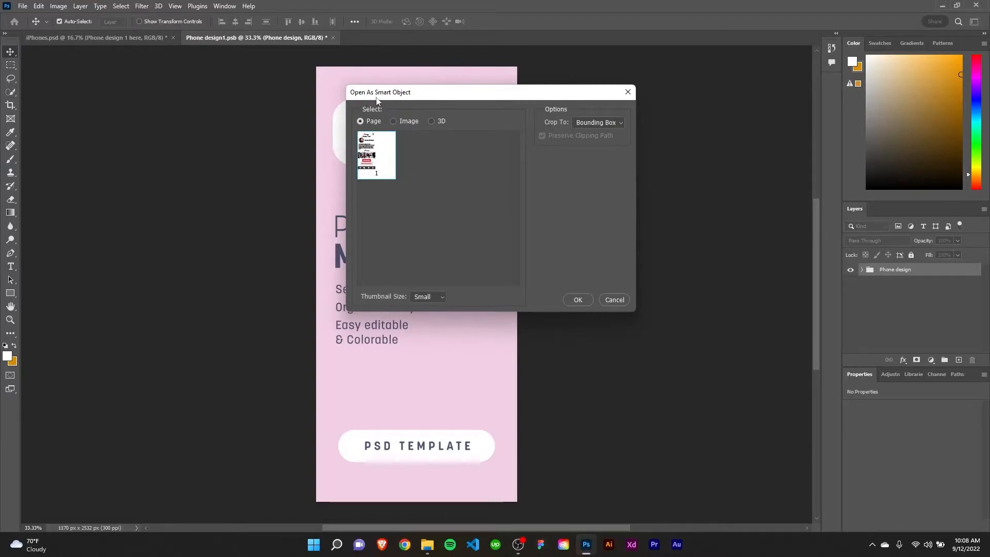
click(581, 297)
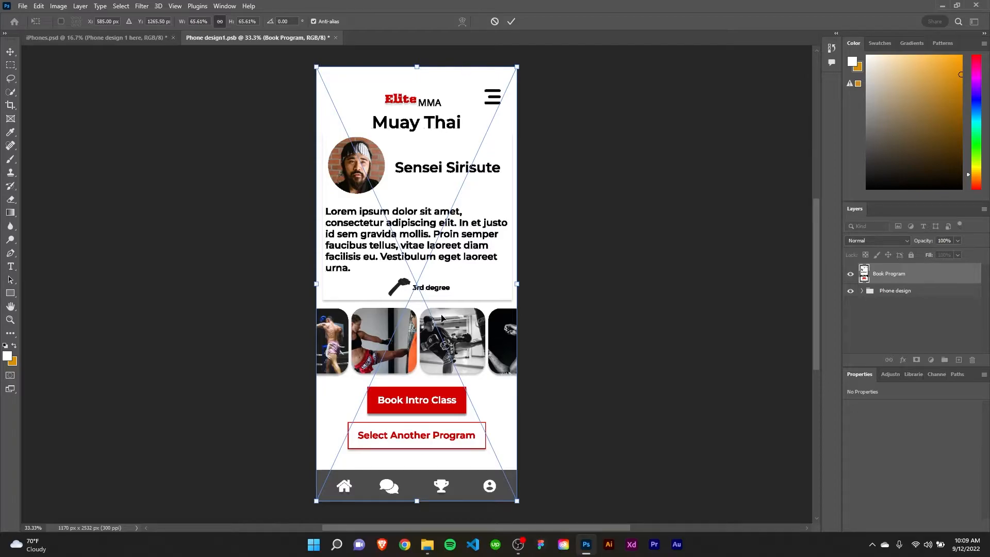
click(511, 22)
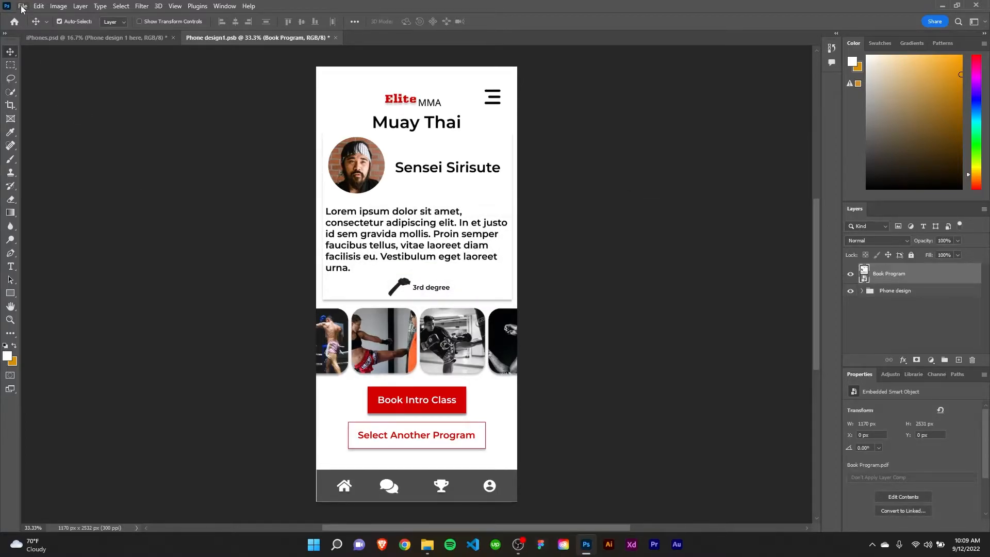
Step: Save the first phone design's smart object contents and close that document to return to the iPhones.psd mockup
click(22, 7)
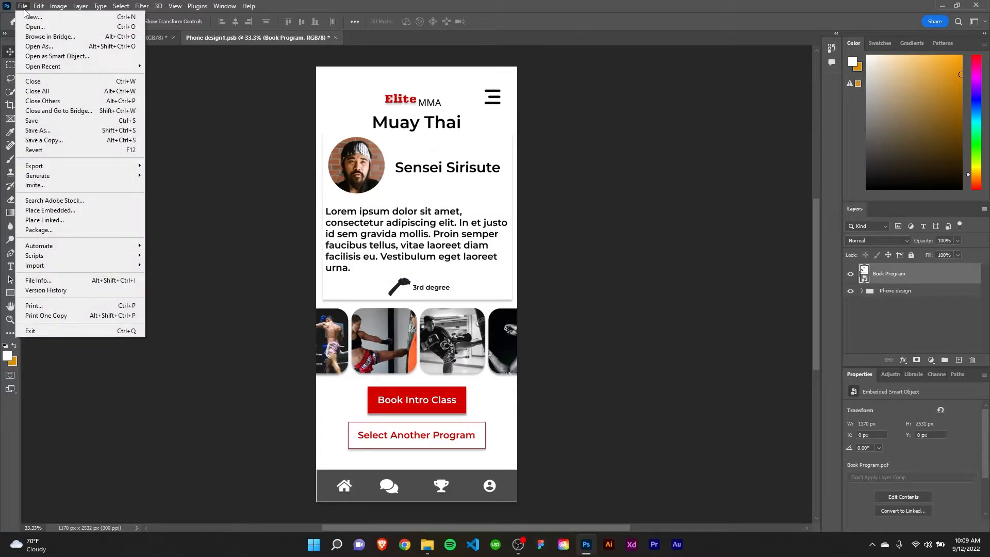
click(78, 124)
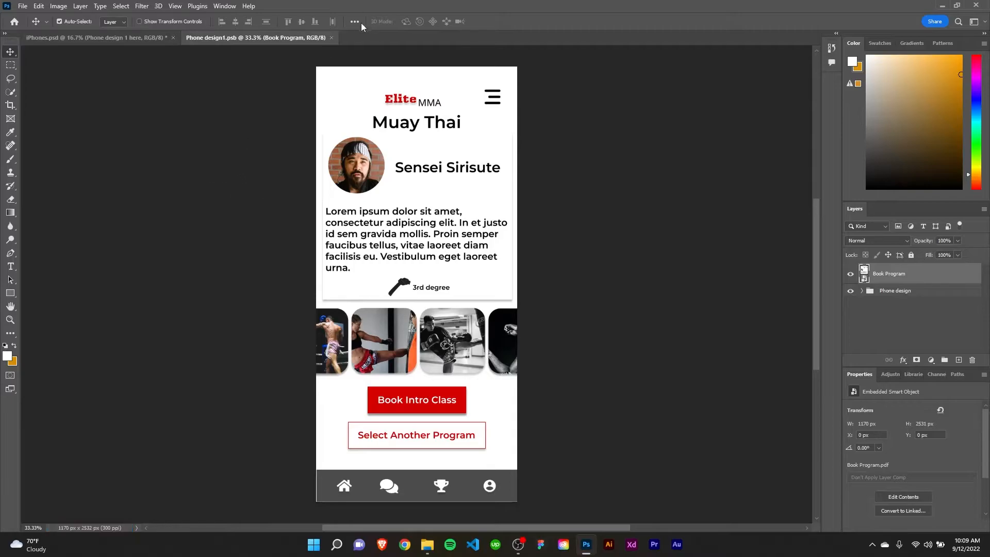
click(23, 7)
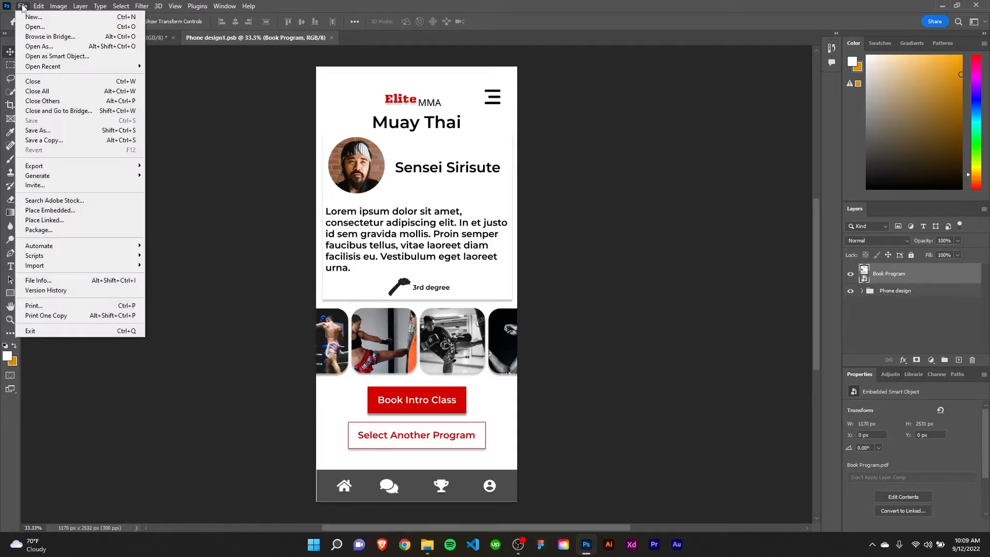
click(78, 81)
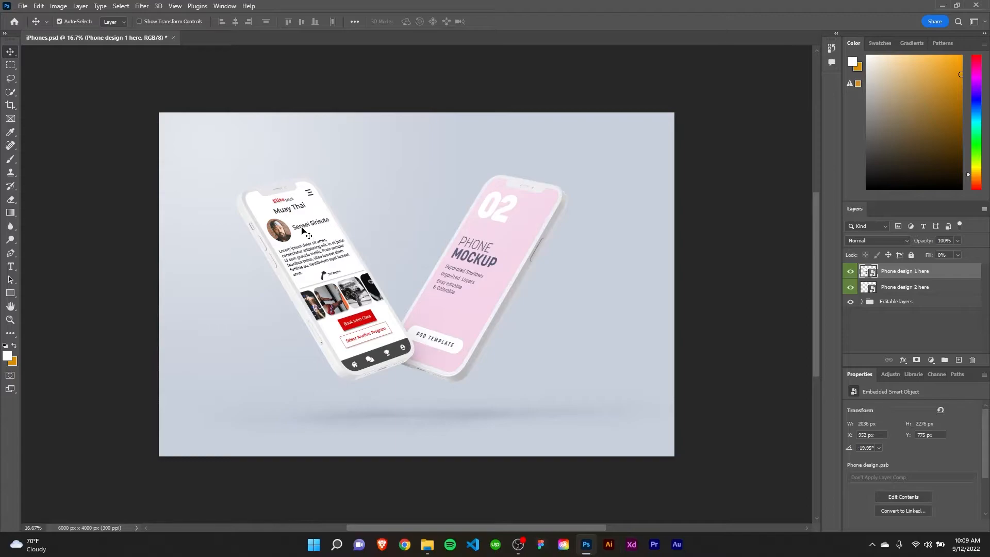
Step: Inside the "Phone design 2 here" smart object, hide the Phone design group and place the Events PDF as an embedded object
double_click(871, 288)
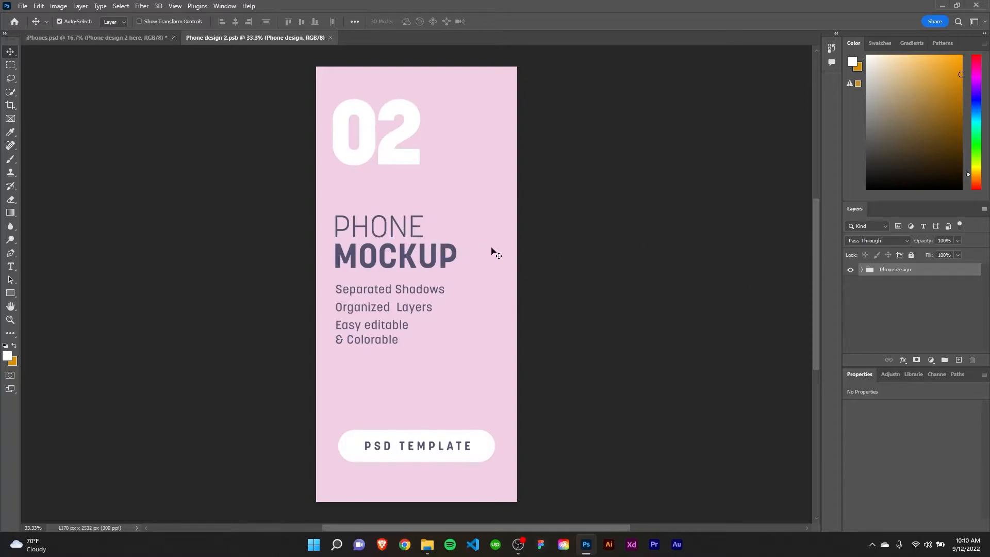
click(850, 270)
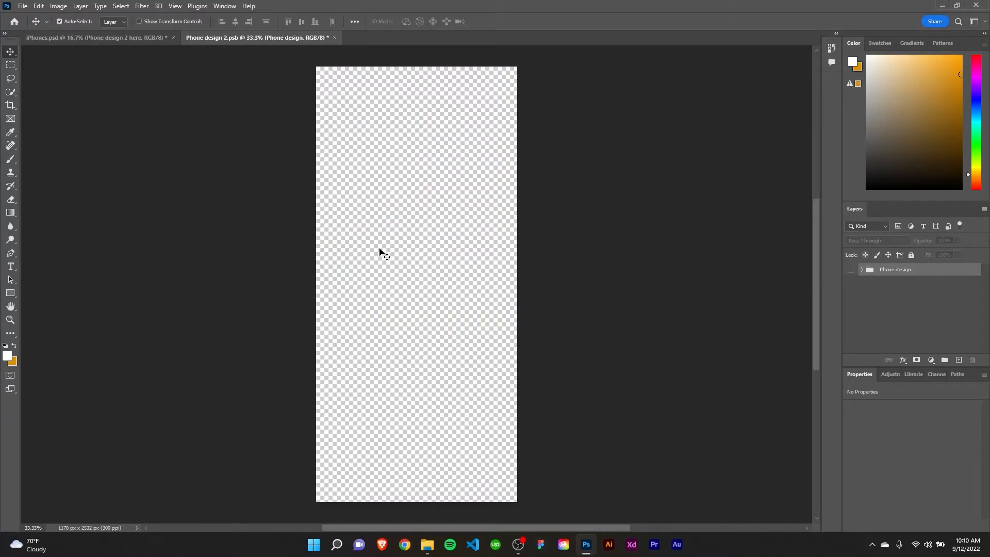
click(22, 6)
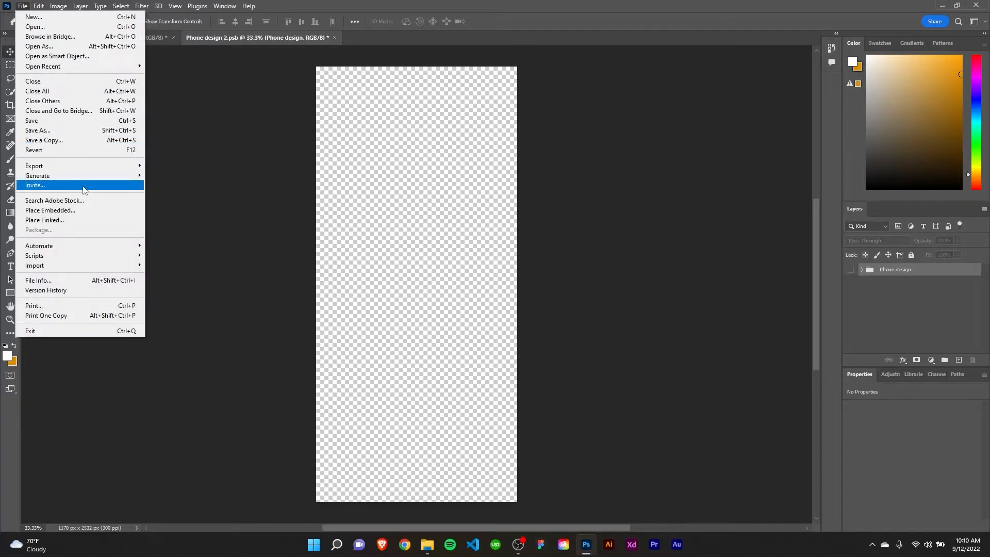
click(99, 214)
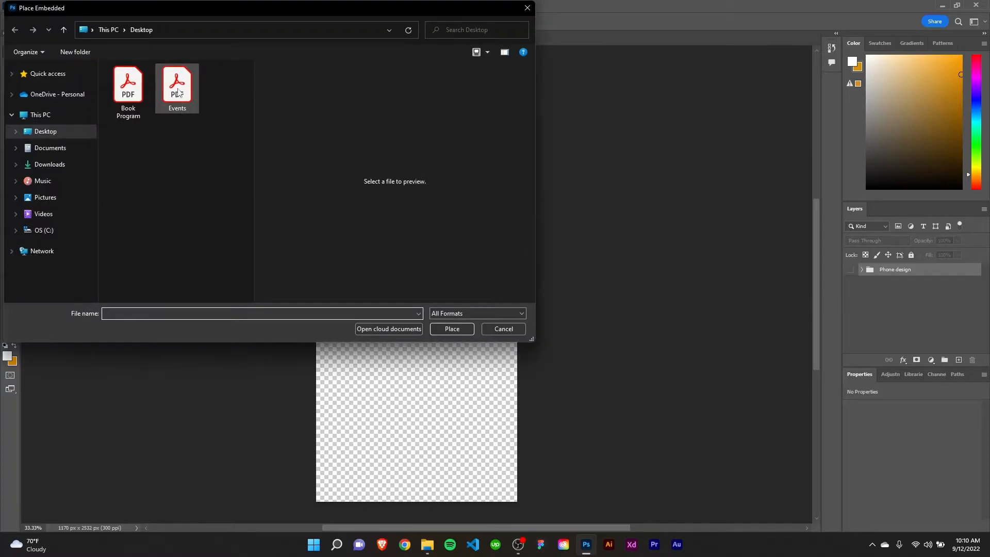
click(178, 98)
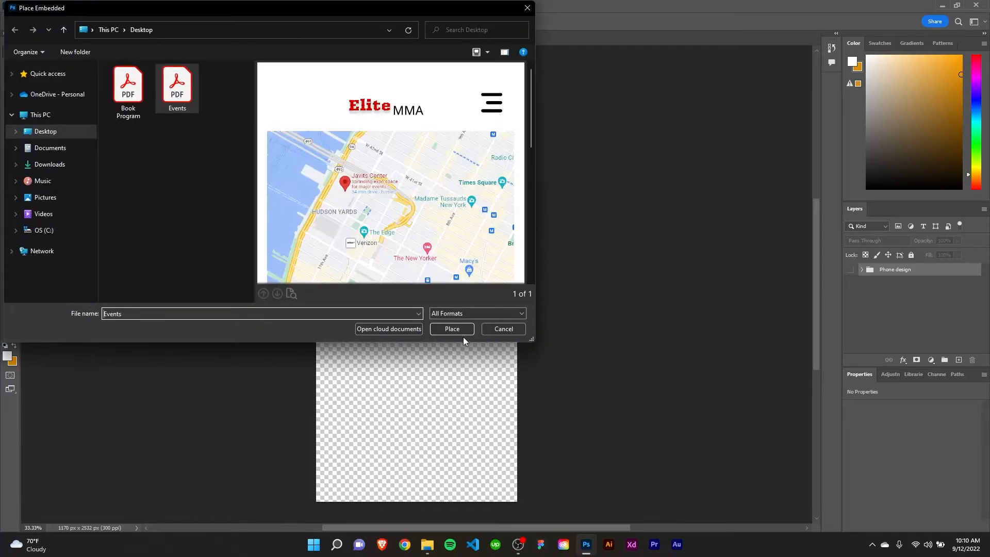
click(460, 332)
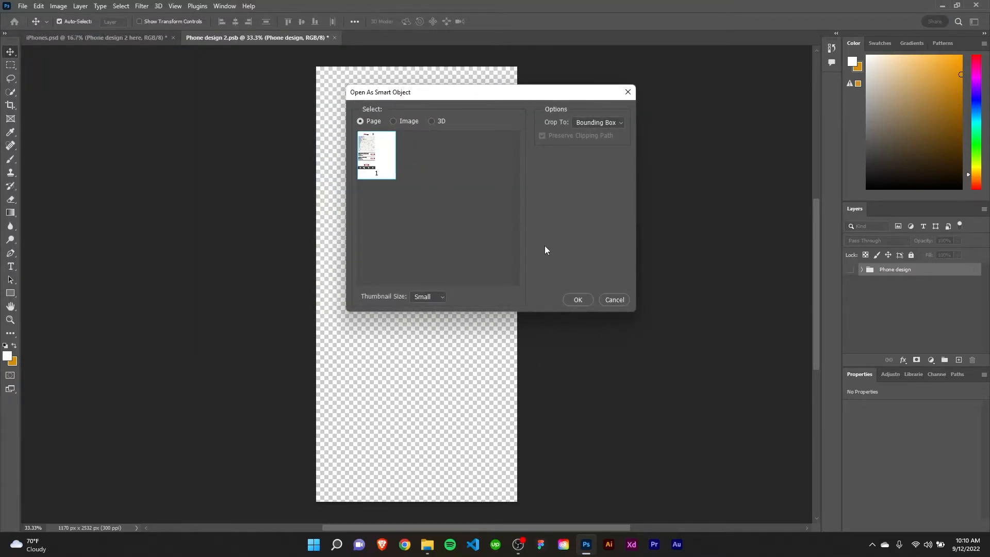
click(579, 299)
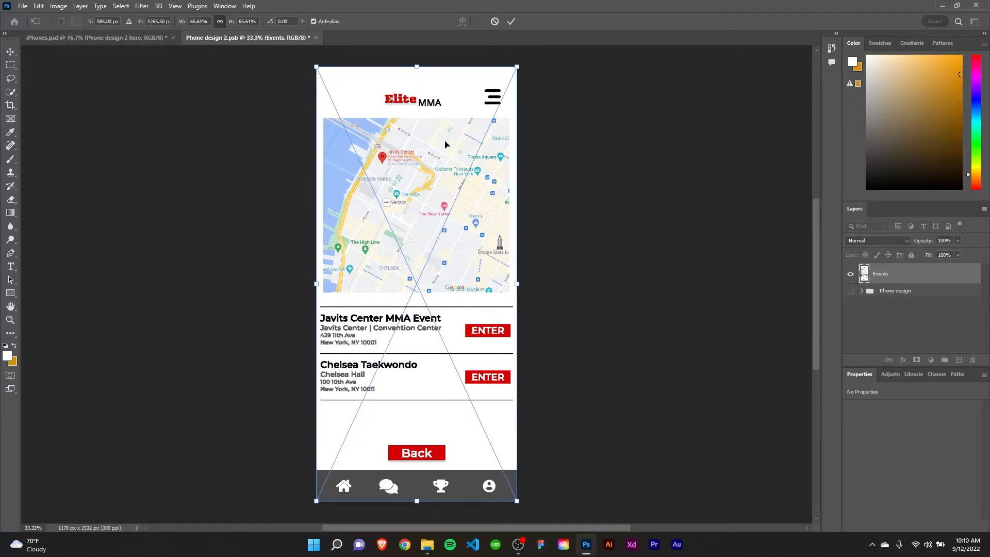
click(509, 24)
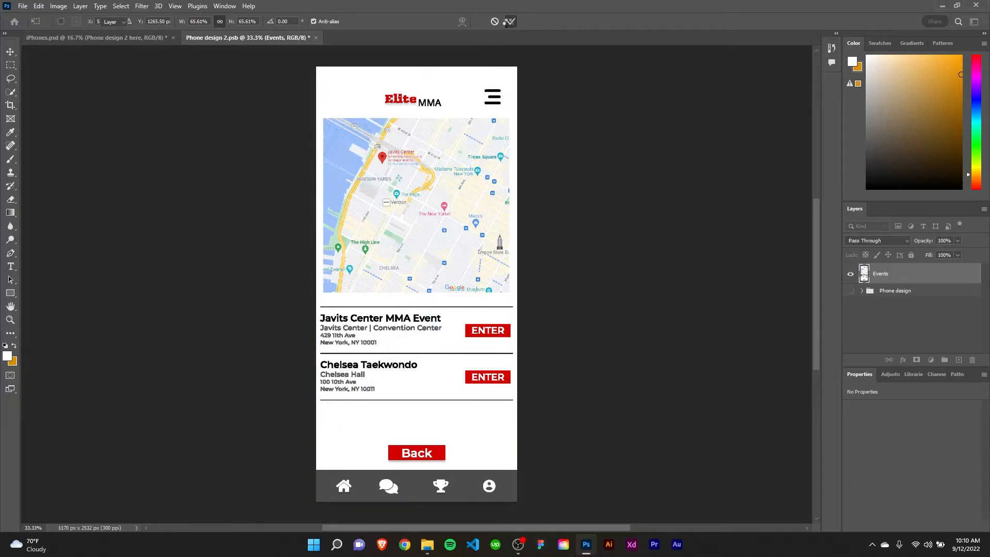
Step: Save the second phone design's smart object contents and close that document to return to the mockup
click(23, 6)
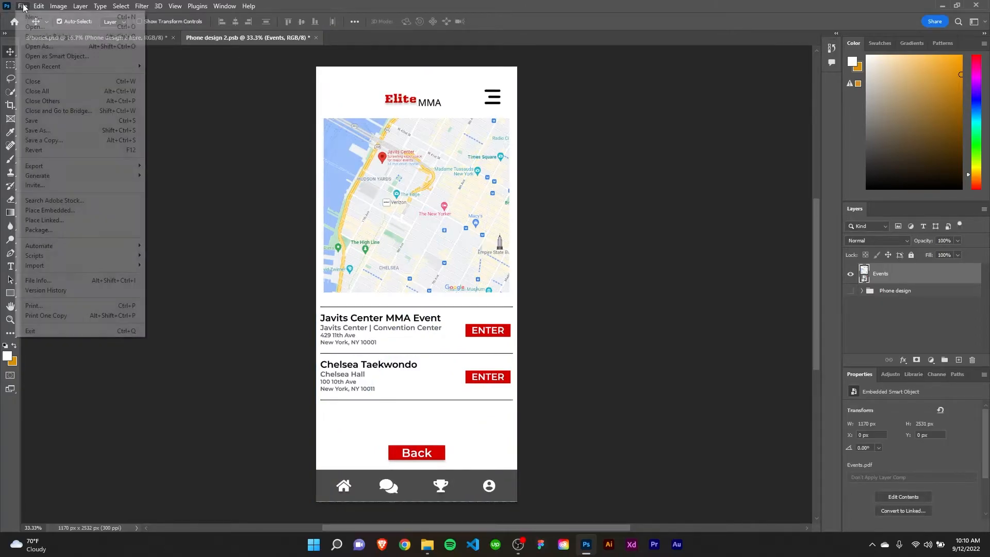
click(84, 122)
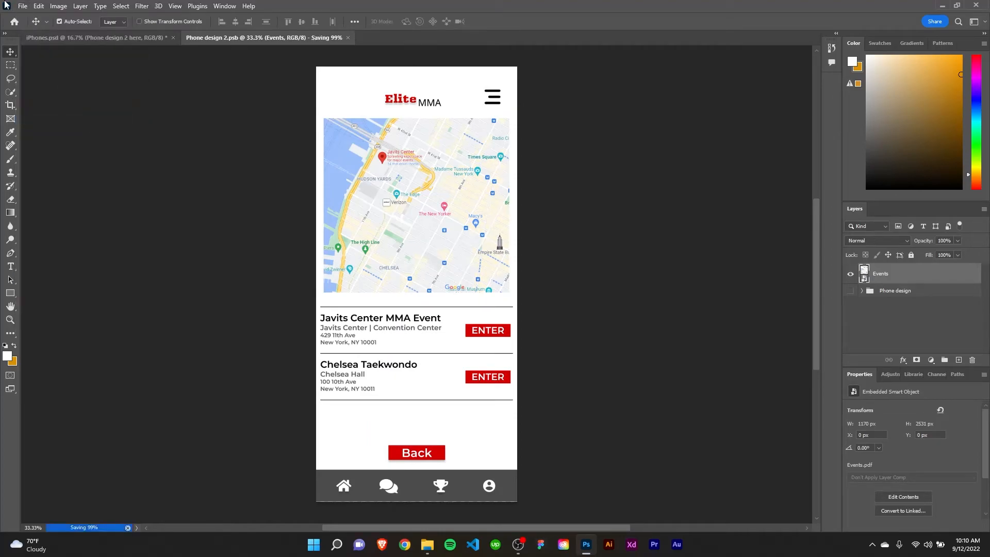
click(23, 6)
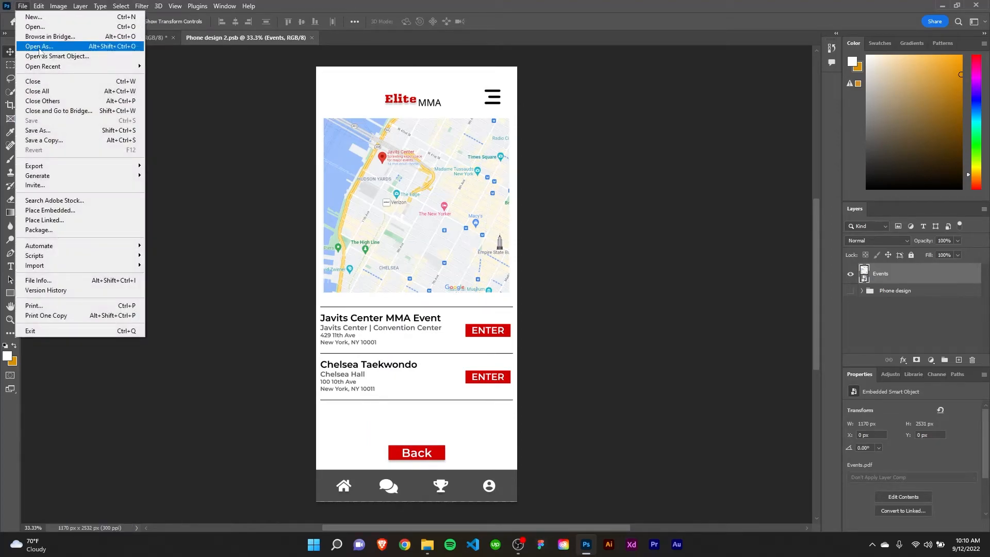
click(59, 82)
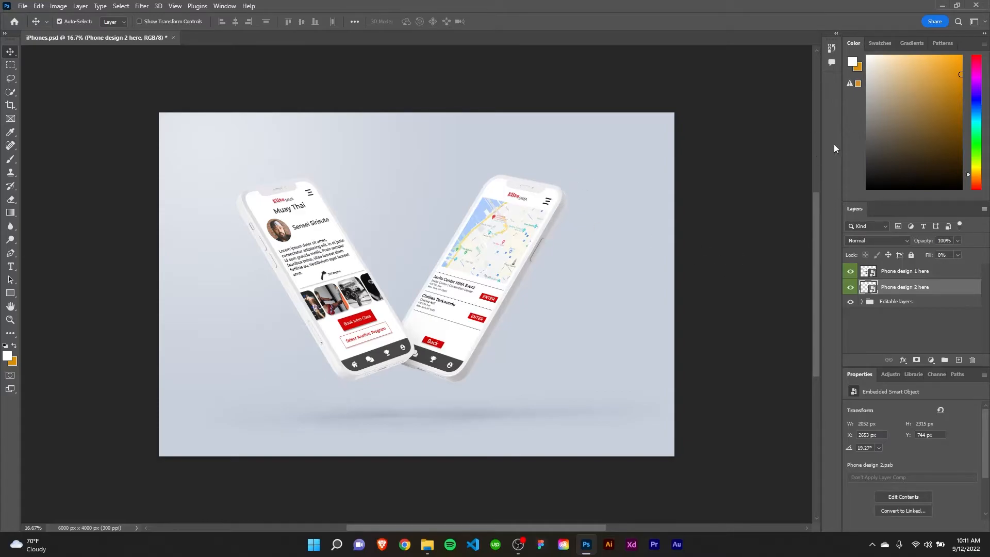
Step: Recolor the mockup background dark red through the "Change color" fill layer in the Editable layers group
click(875, 306)
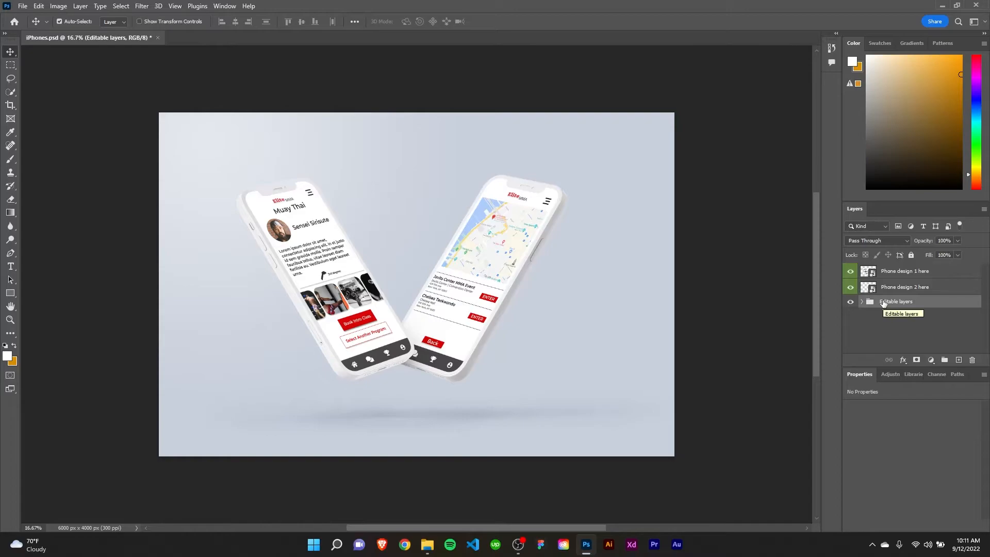
click(862, 302)
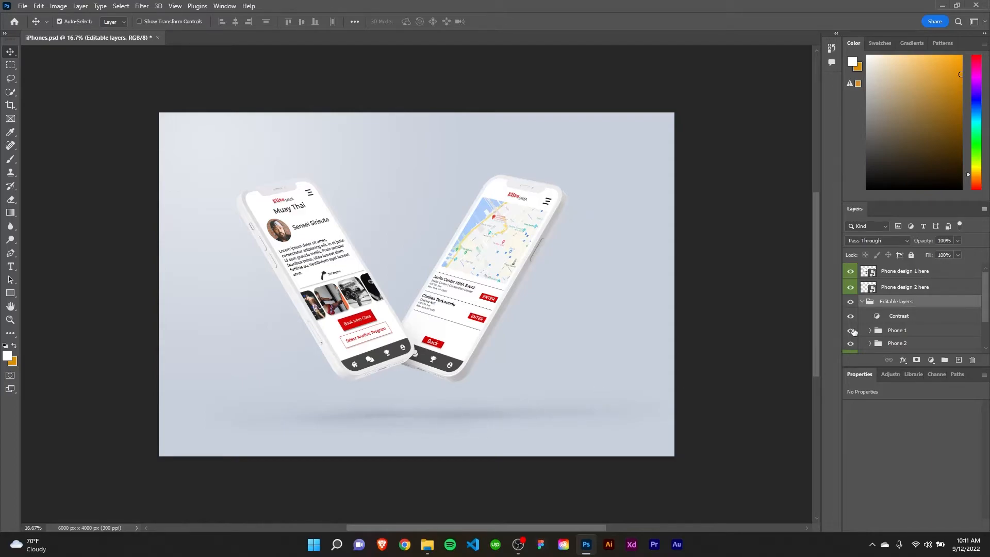
scroll(886, 324, down, 3)
scroll(879, 303, up, 3)
scroll(889, 309, down, 3)
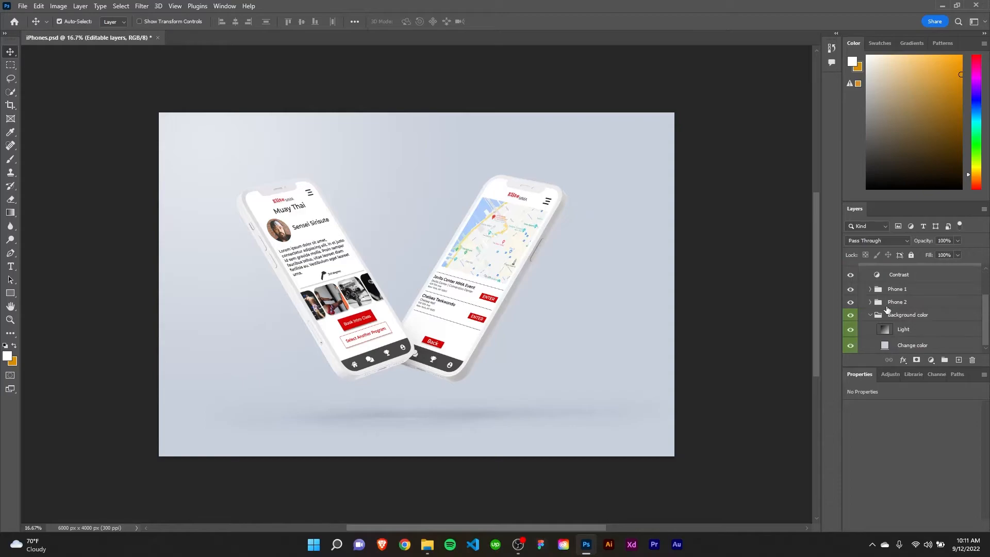
double_click(886, 345)
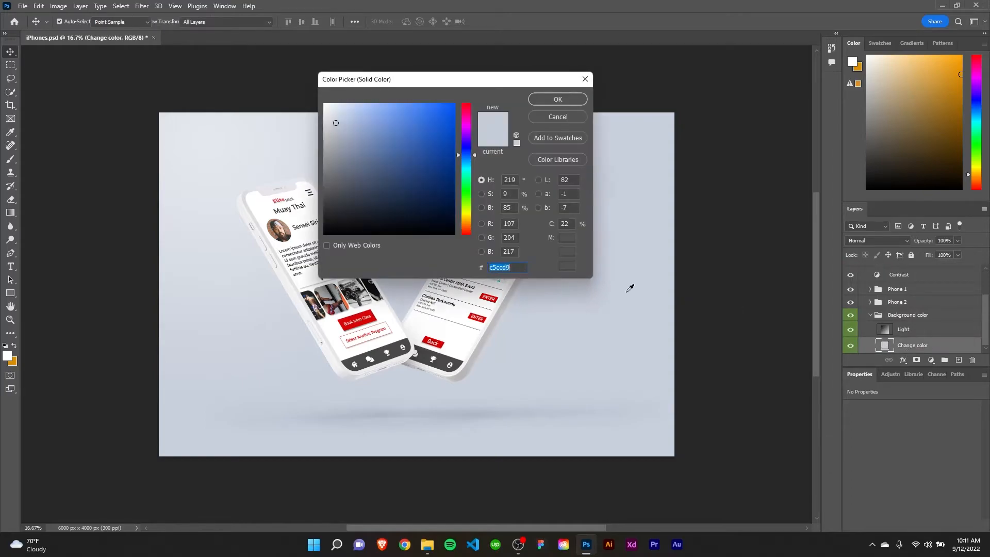
click(466, 105)
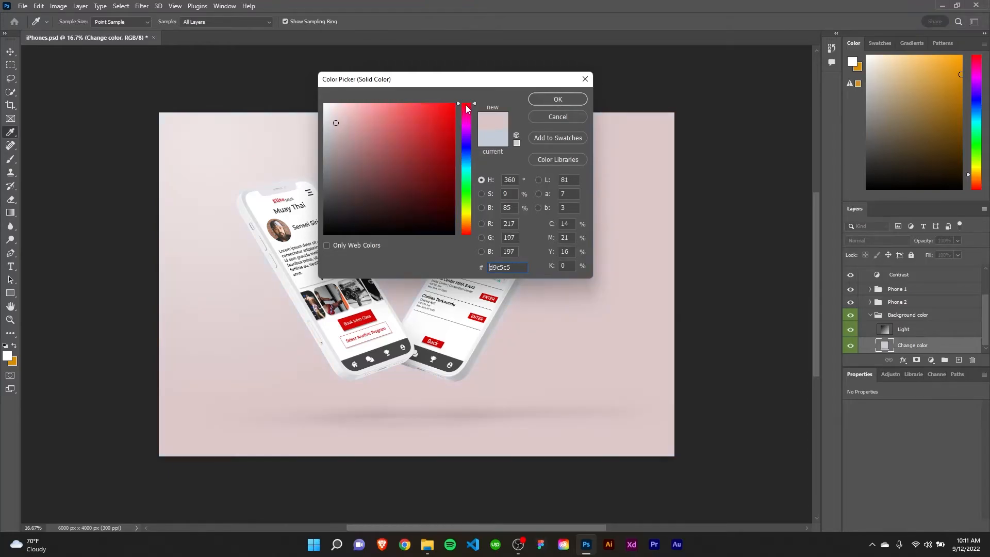
click(391, 124)
mouse_move(447, 116)
mouse_down()
mouse_move(456, 117)
mouse_move(450, 163)
mouse_up()
click(546, 98)
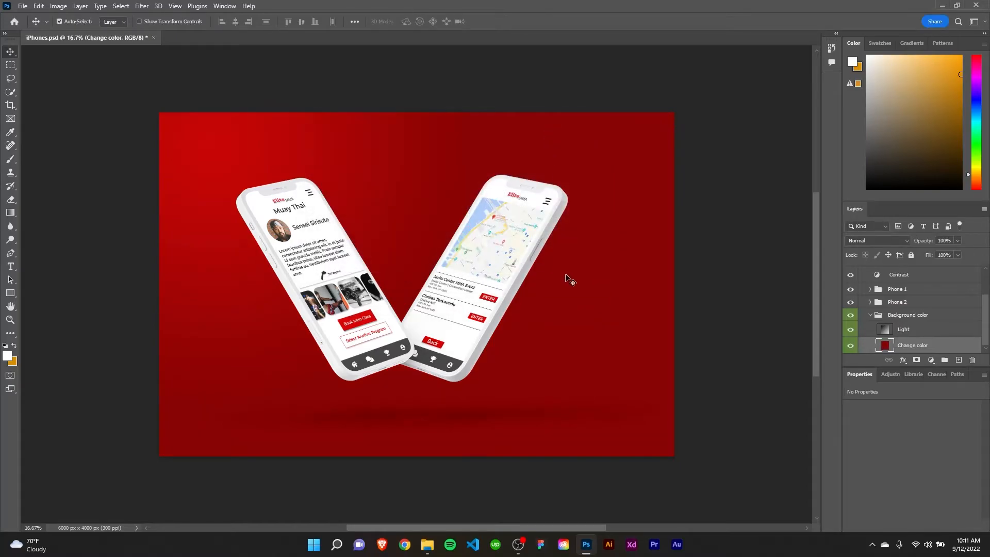
Step: Export the mockup as a JPG named iPhones to the Desktop, keeping the 6000 x 4000 px size
click(24, 7)
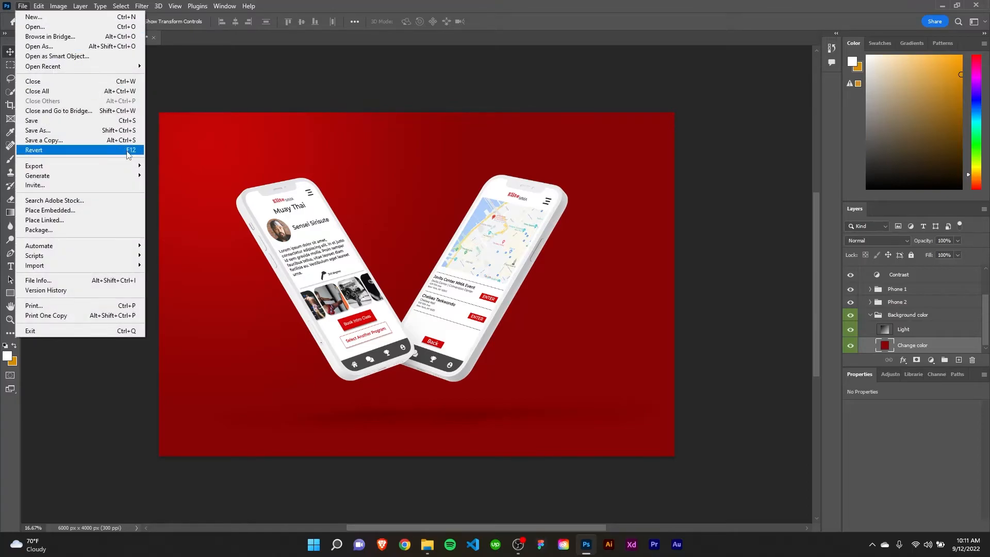
mouse_move(124, 172)
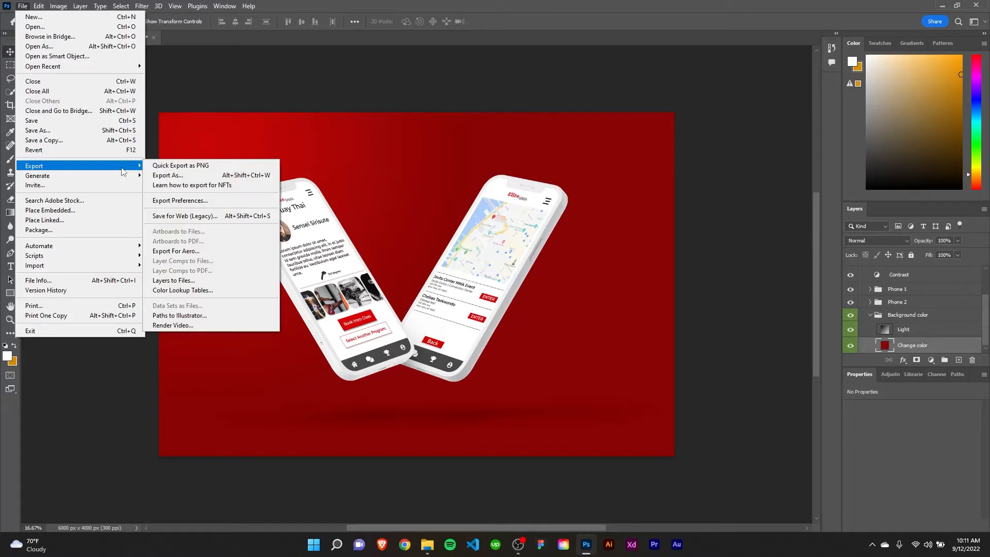
click(192, 175)
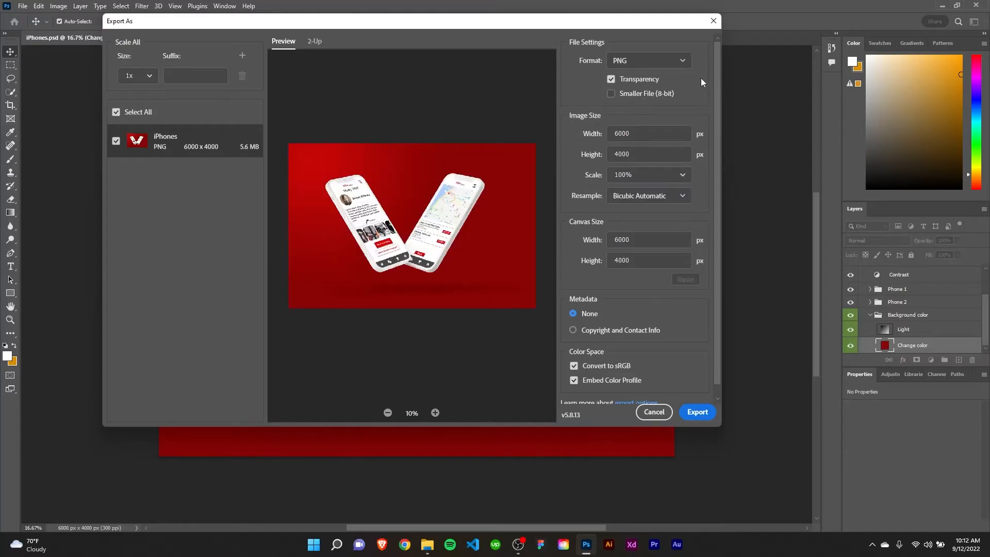
click(684, 61)
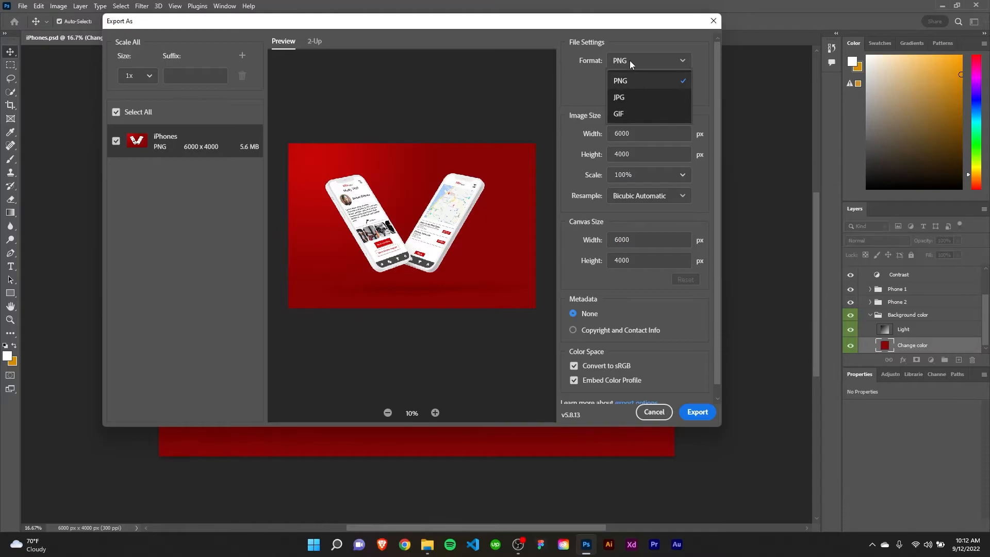
click(630, 98)
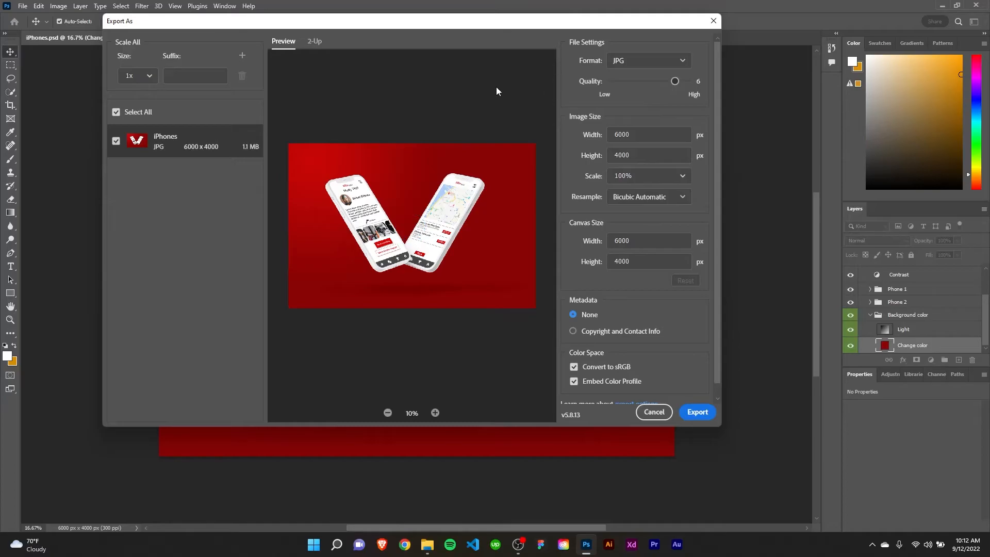
click(695, 414)
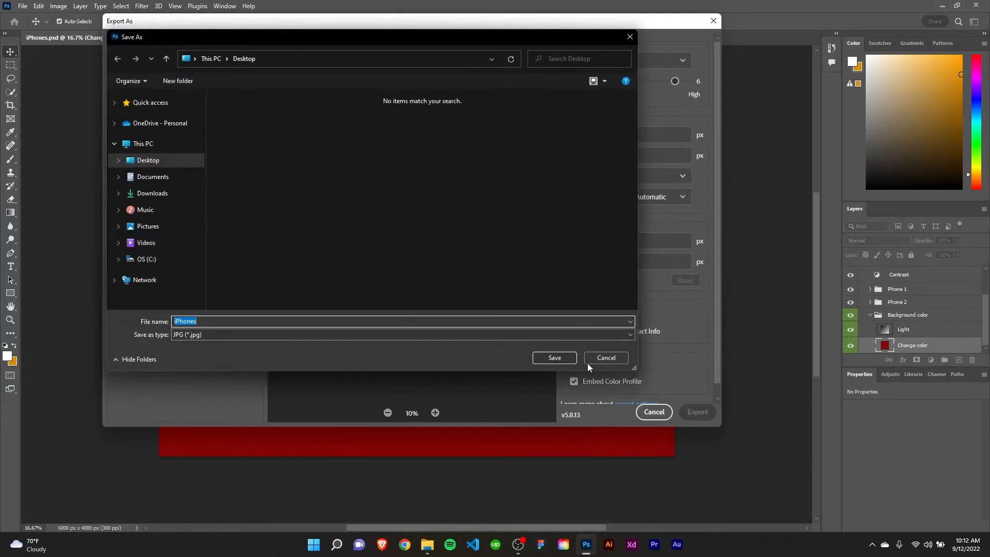
click(570, 360)
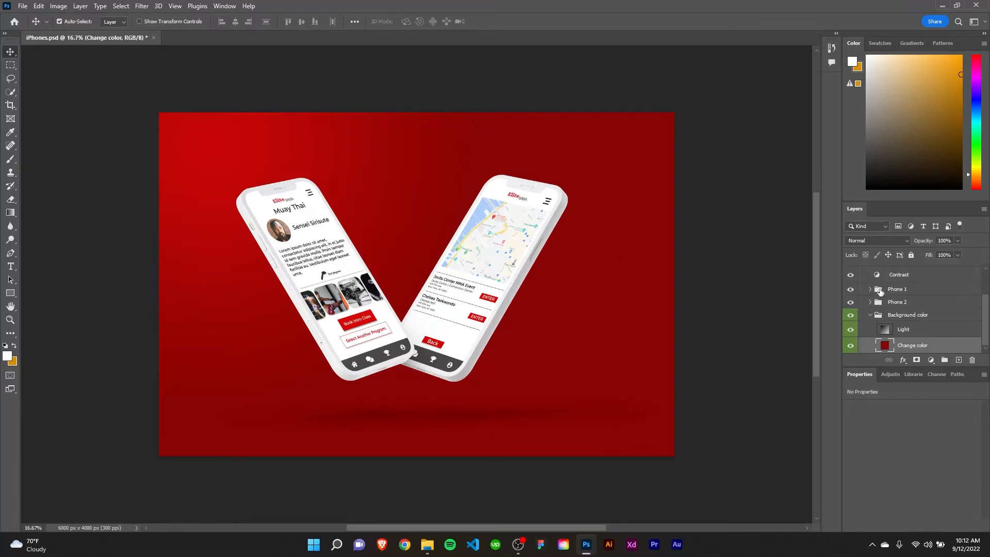
Step: Hide the "Change color" fill layer in the Background color group to make the mockup's background transparent
scroll(878, 295, up, 2)
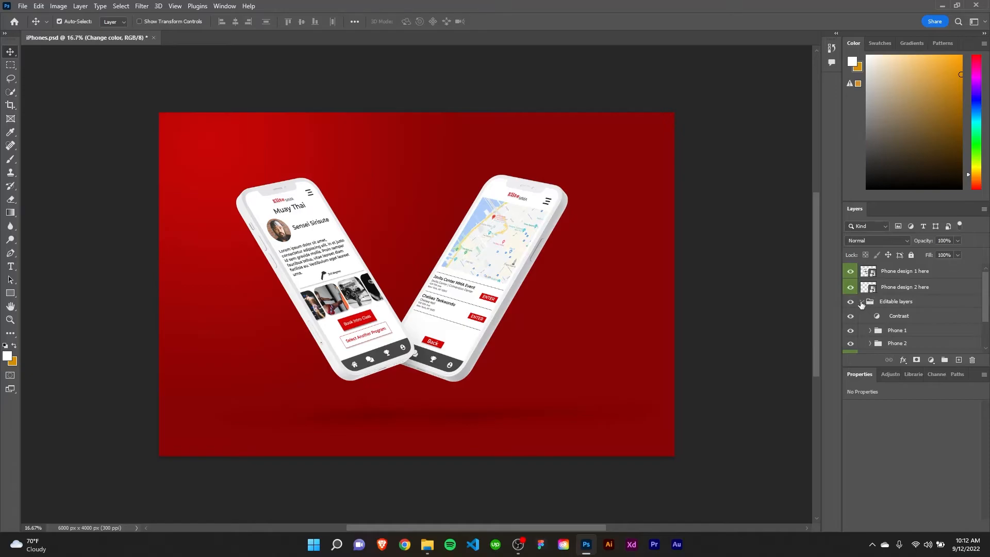
scroll(862, 305, down, 2)
scroll(869, 305, up, 2)
scroll(869, 304, down, 2)
click(851, 347)
click(851, 347)
click(851, 347)
click(851, 347)
click(851, 348)
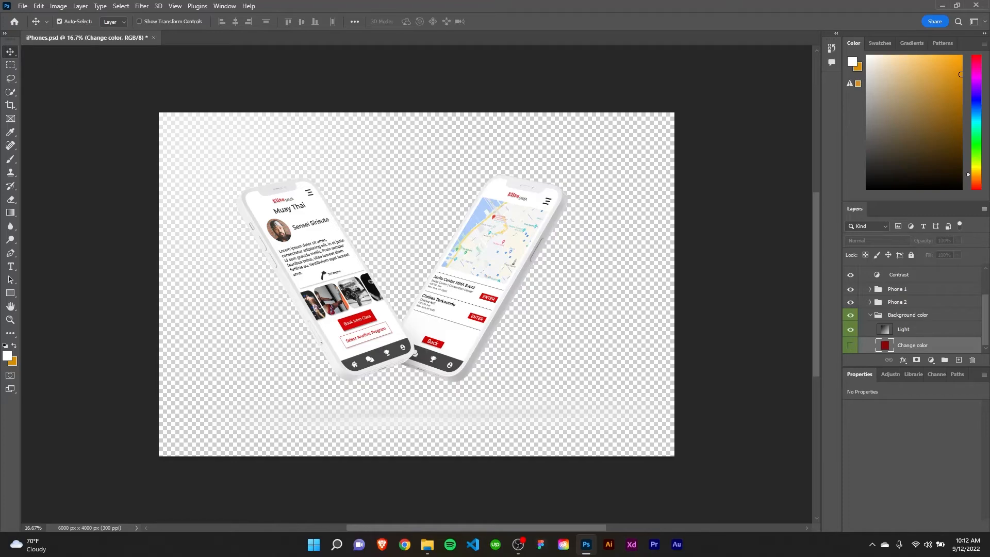
Step: Quick-export the transparent mockup as a PNG named iPhones to the Desktop
click(23, 6)
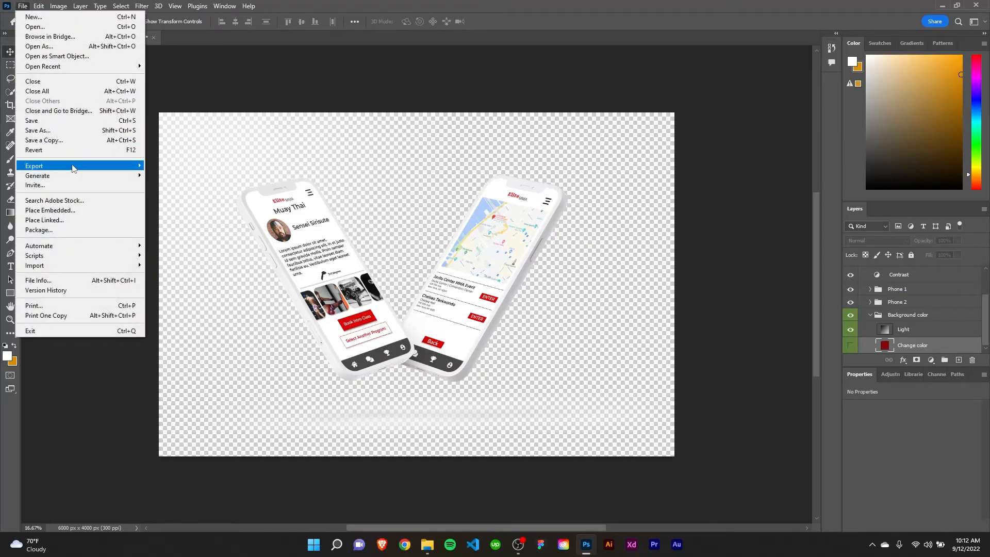
mouse_move(72, 168)
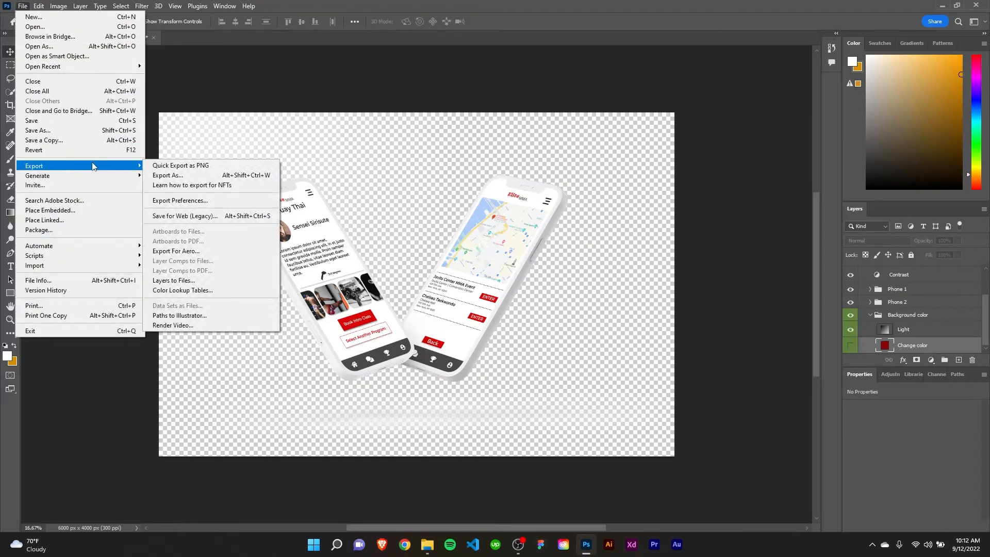
click(195, 168)
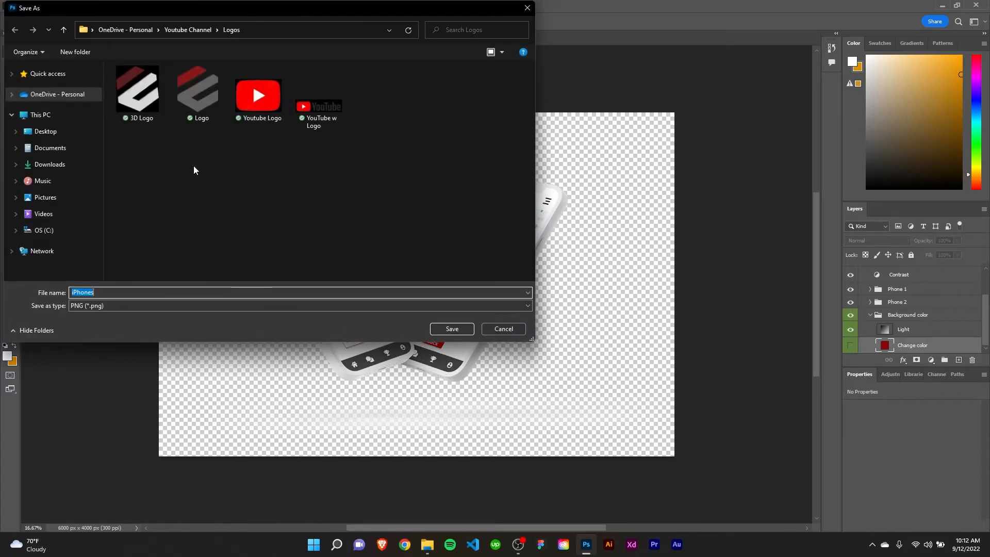
click(26, 133)
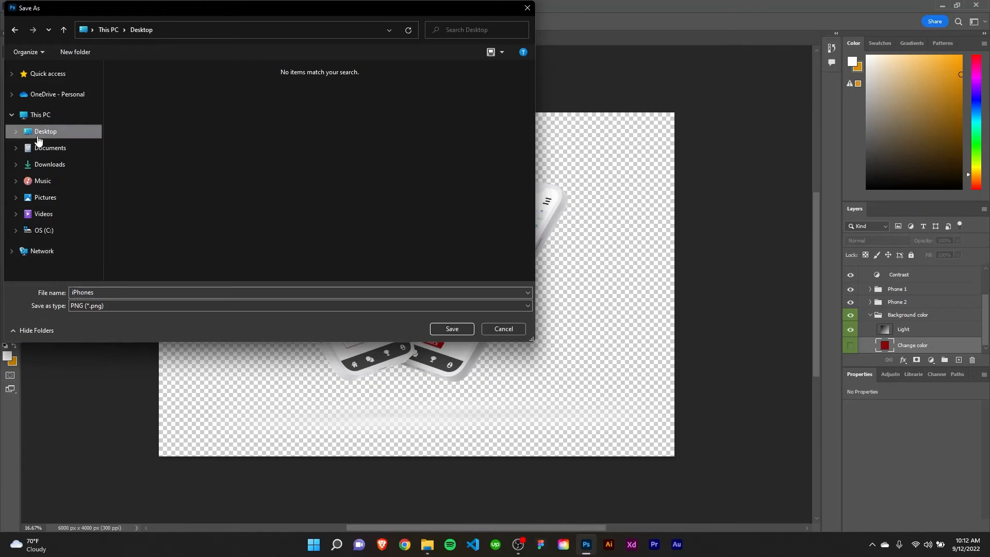
click(447, 332)
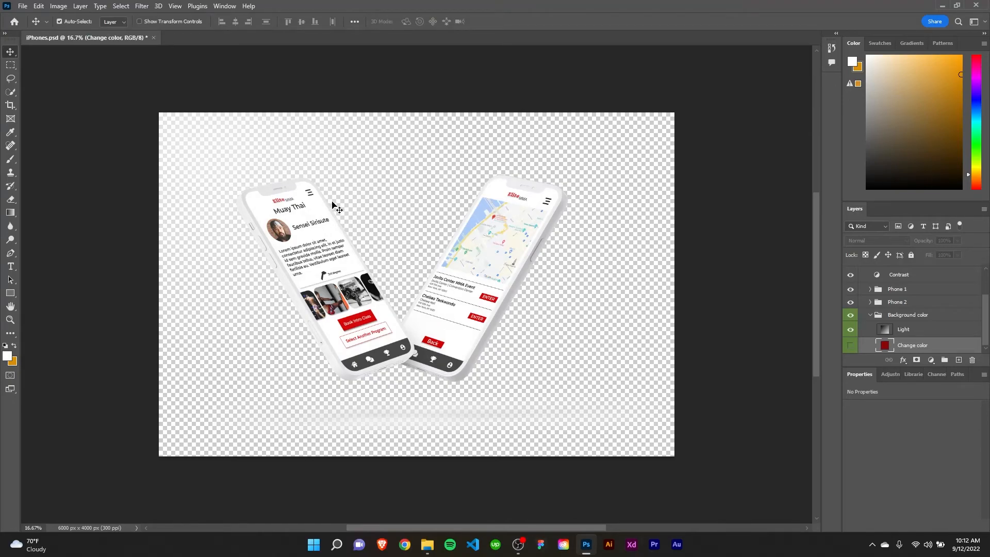
Step: Switch to File Explorer, view the exported iPhones.jpg and iPhones.png from the Desktop, and close the image viewer
click(427, 545)
click(418, 282)
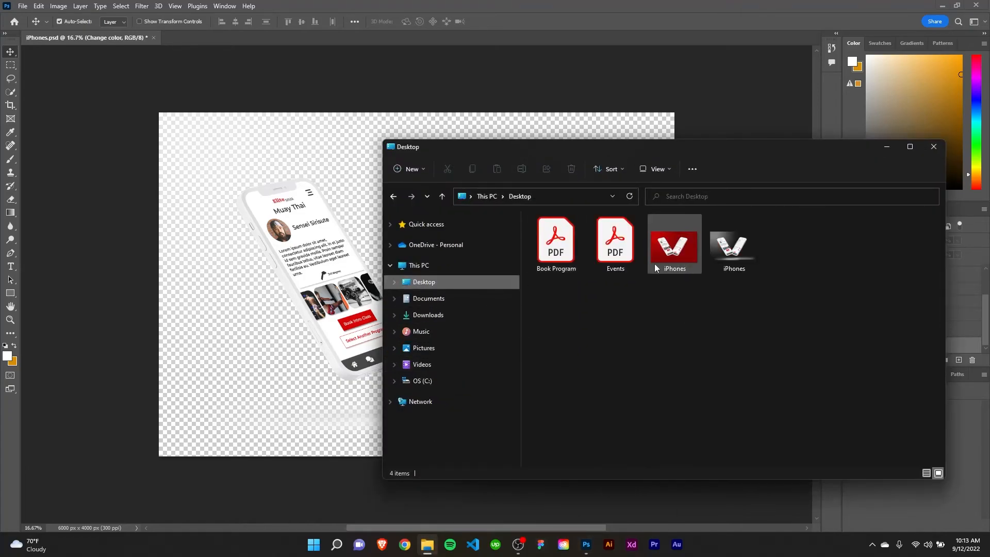
click(661, 260)
double_click(660, 258)
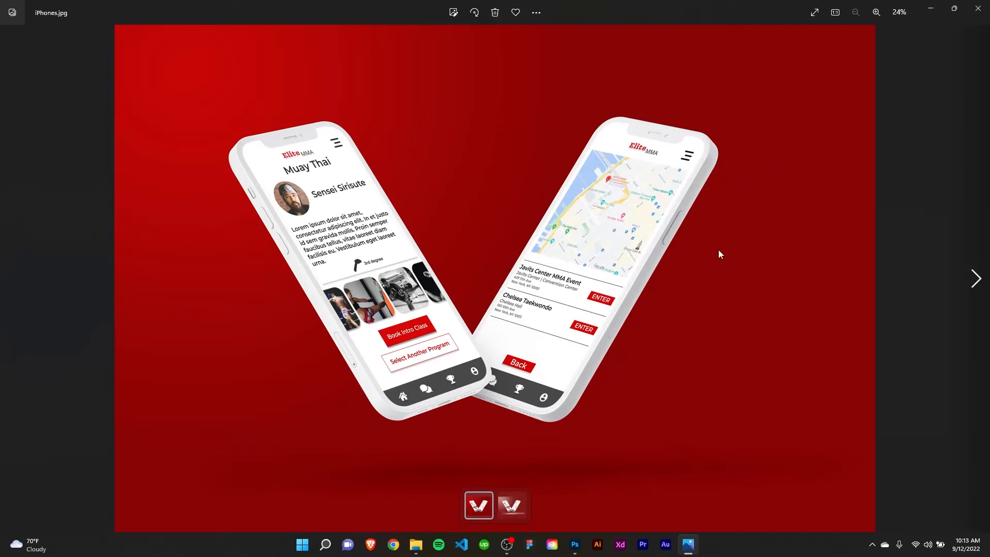
click(976, 279)
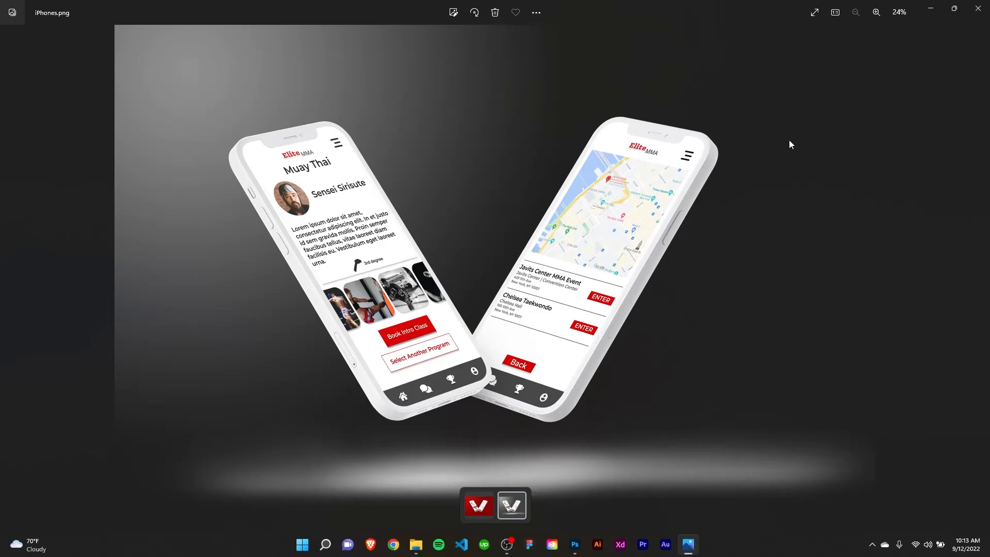
click(986, 17)
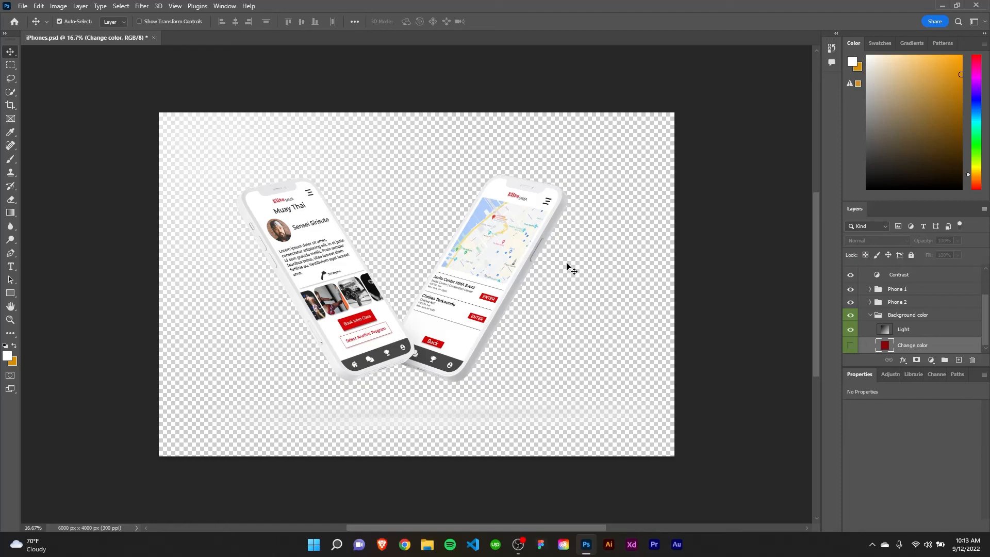
Step: Collapse the Background color and Editable layers groups in the mockup's layer list
click(870, 315)
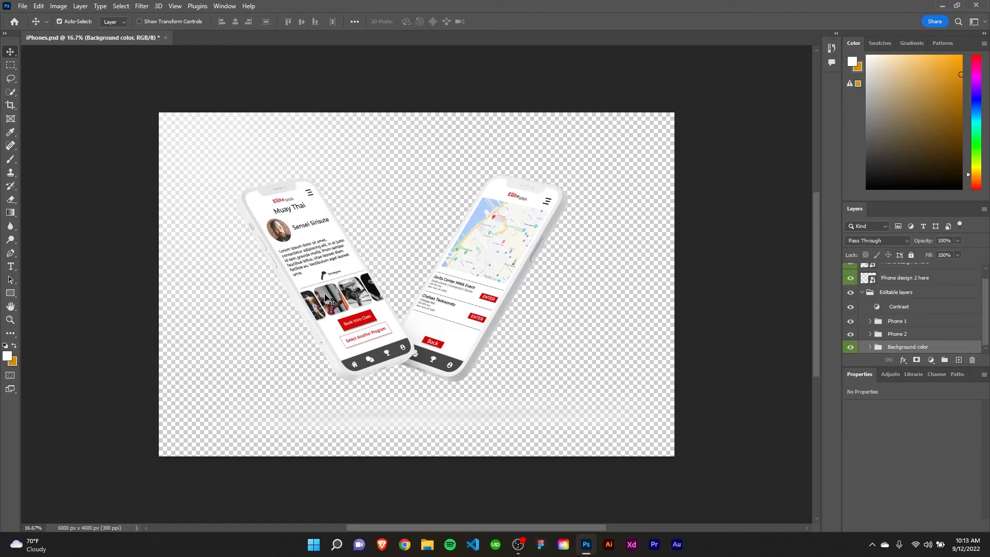
click(867, 293)
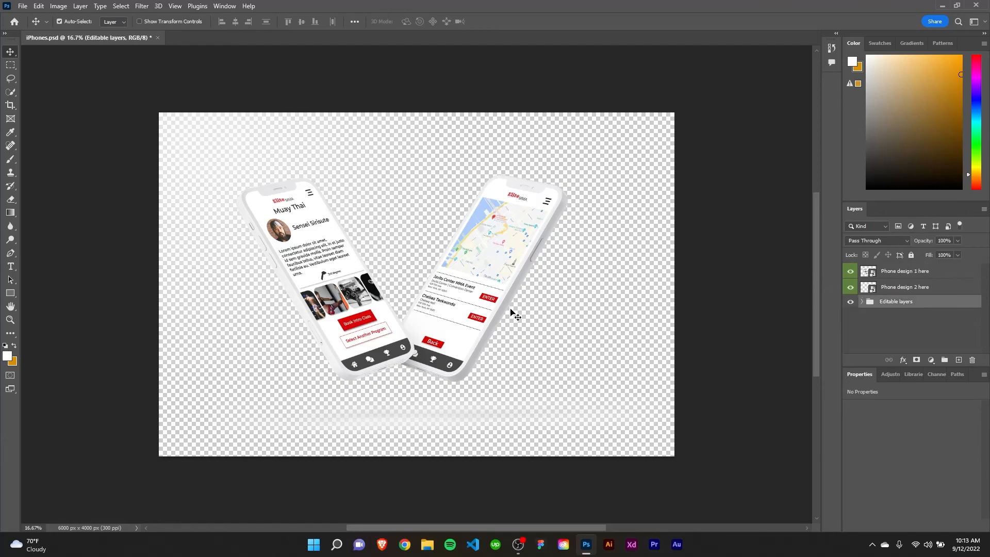